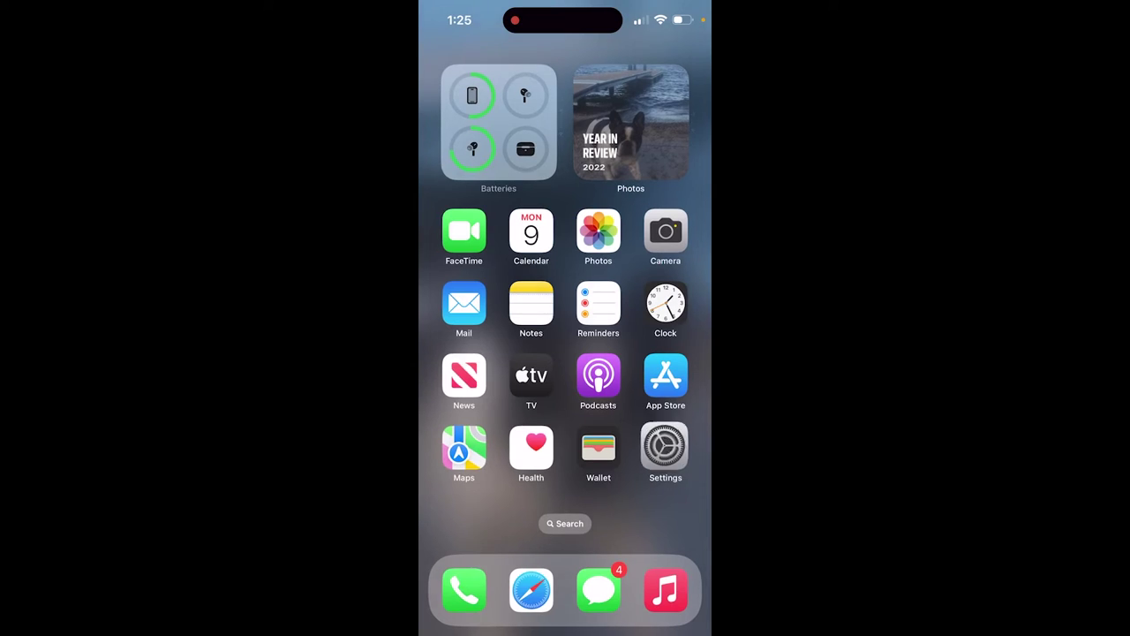
Step: Launch Settings and navigate to the Camera settings page
left_click(450, 51)
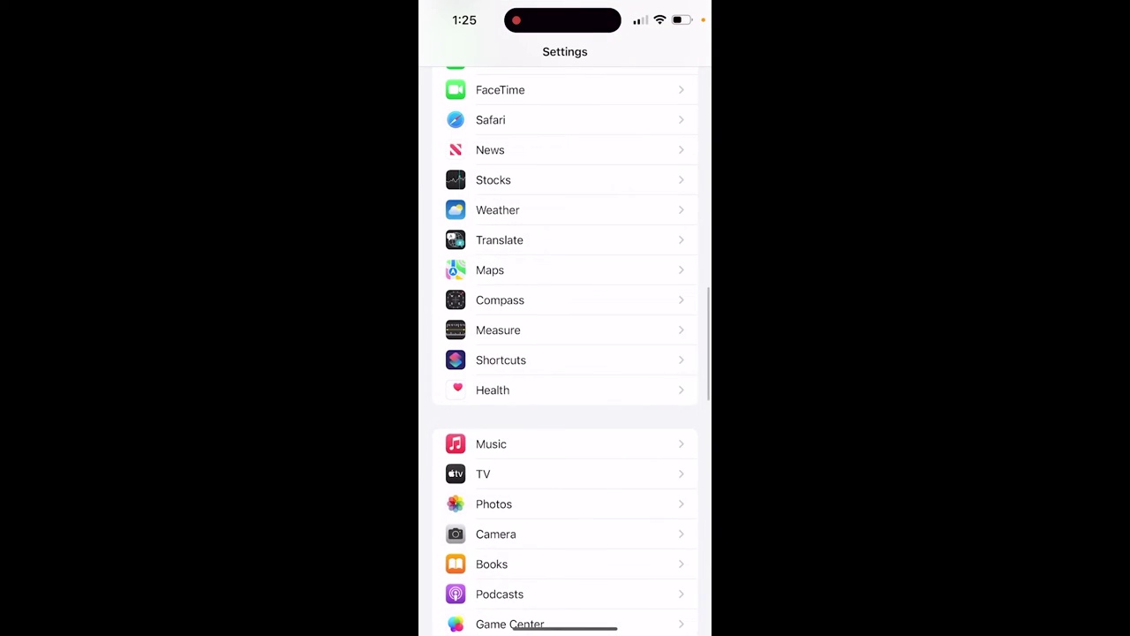
scroll(565, 354, "up", 15)
scroll(566, 354, "down", 10)
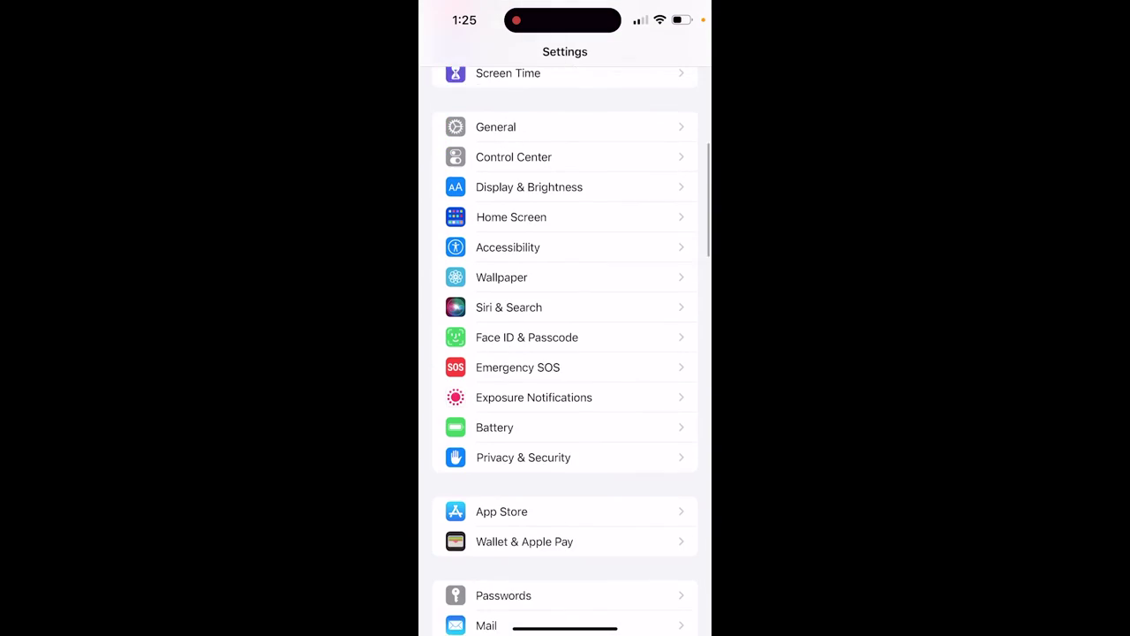
scroll(565, 353, "down", 10)
scroll(565, 353, "down", 5)
scroll(565, 353, "down", 5)
scroll(565, 354, "down", 5)
scroll(565, 353, "down", 3)
scroll(565, 353, "up", 5)
scroll(565, 353, "up", 3)
scroll(565, 353, "down", 4)
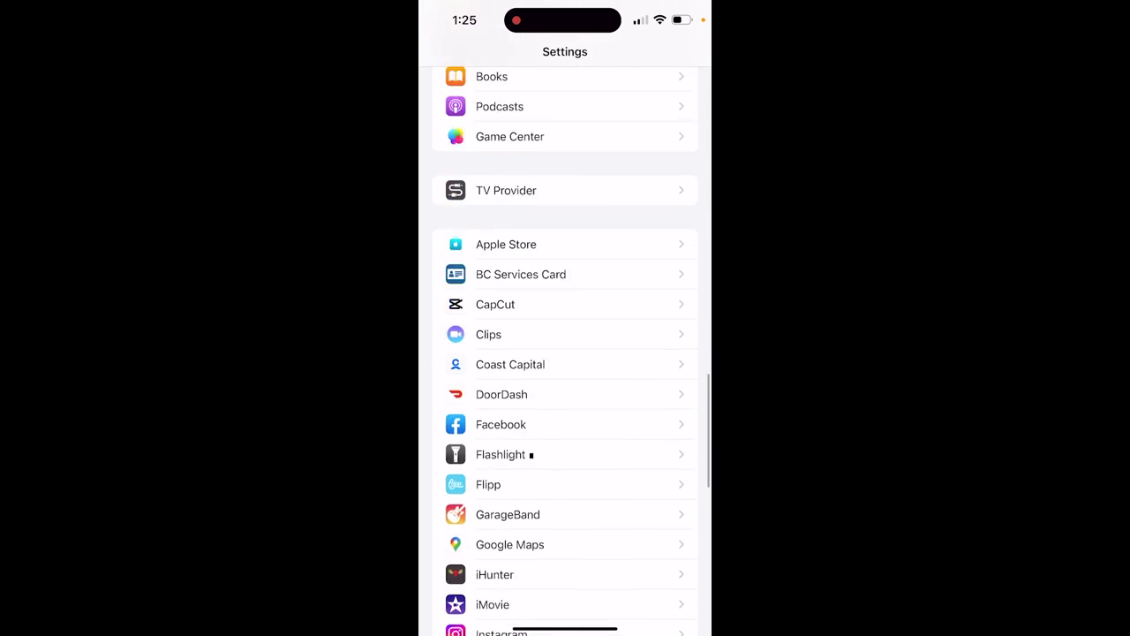
scroll(565, 354, "up", 3)
left_click(530, 289)
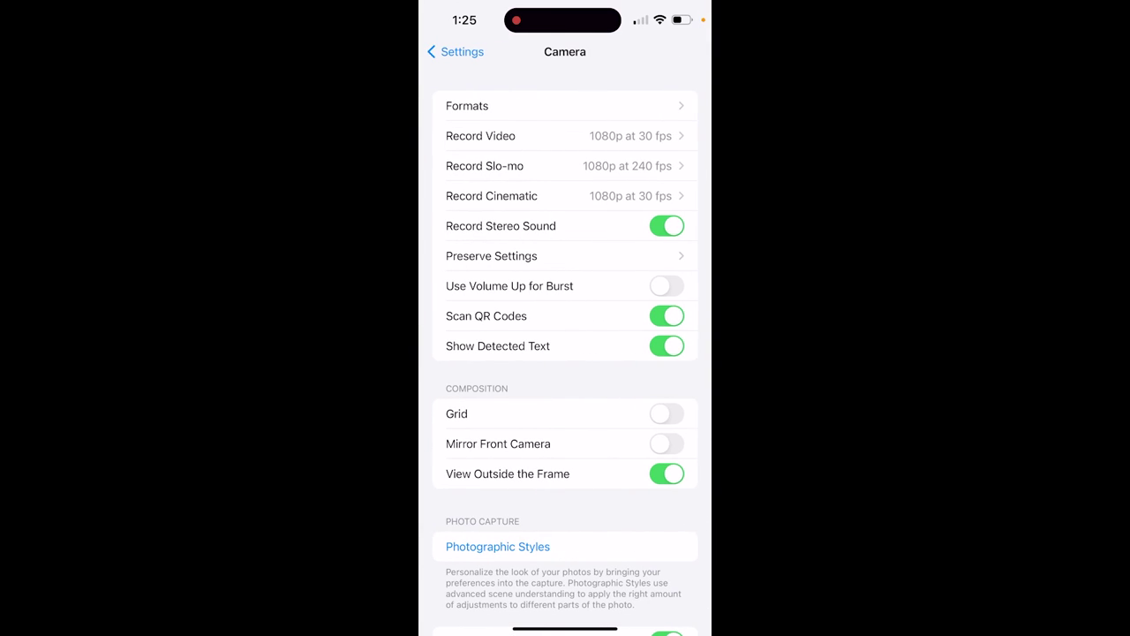
scroll(565, 353, "down", 2)
scroll(565, 353, "down", 5)
scroll(565, 353, "down", 2)
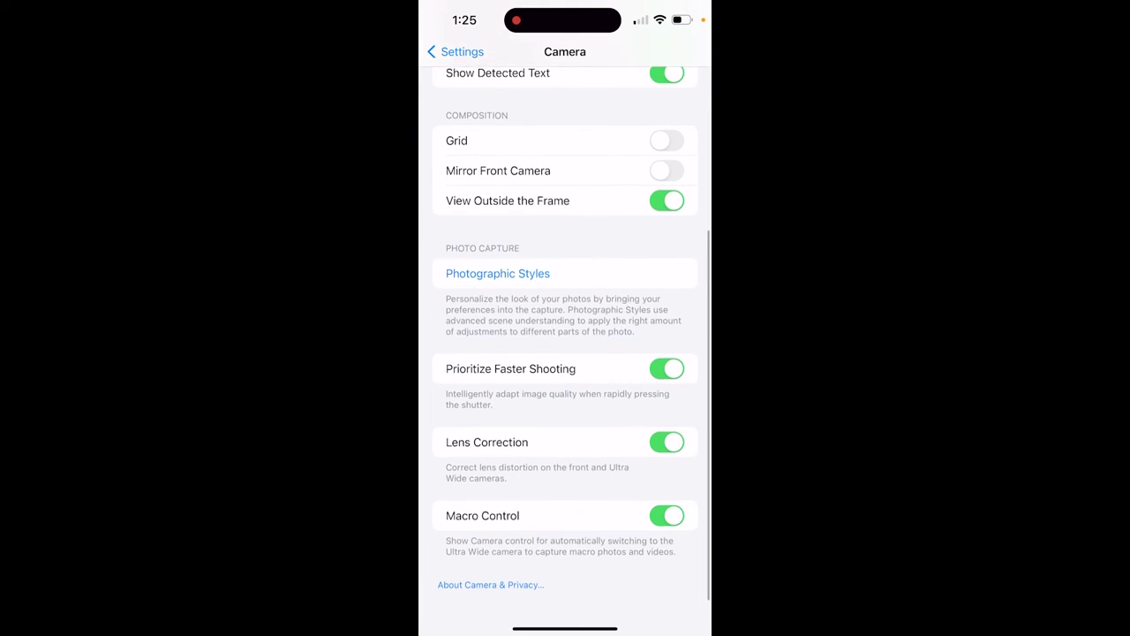
left_click(666, 518)
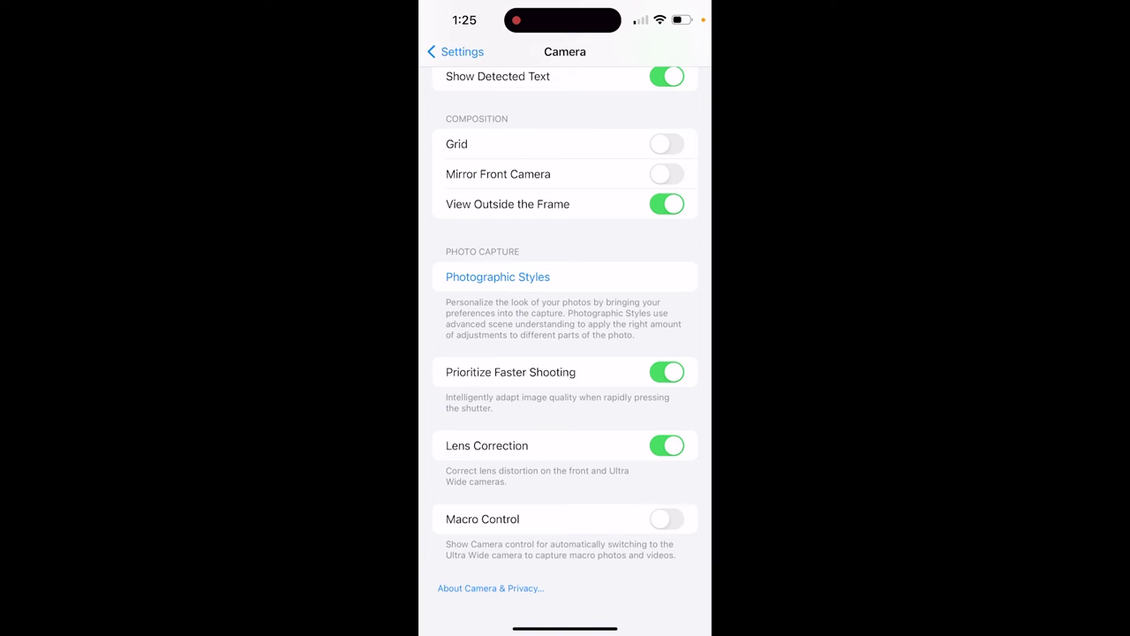
left_click(666, 519)
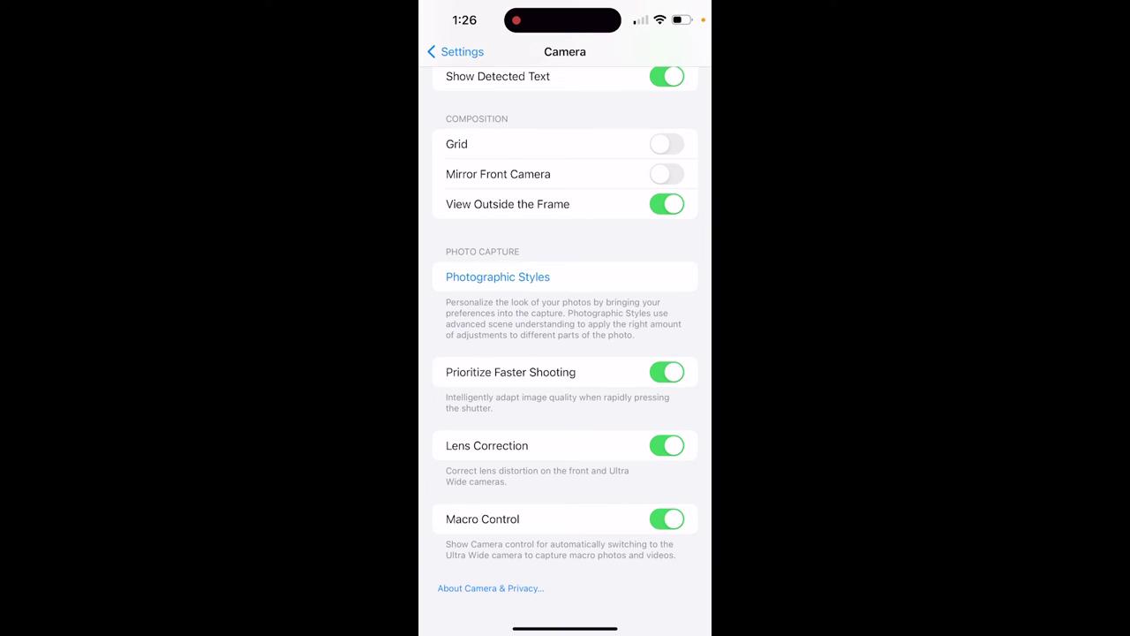